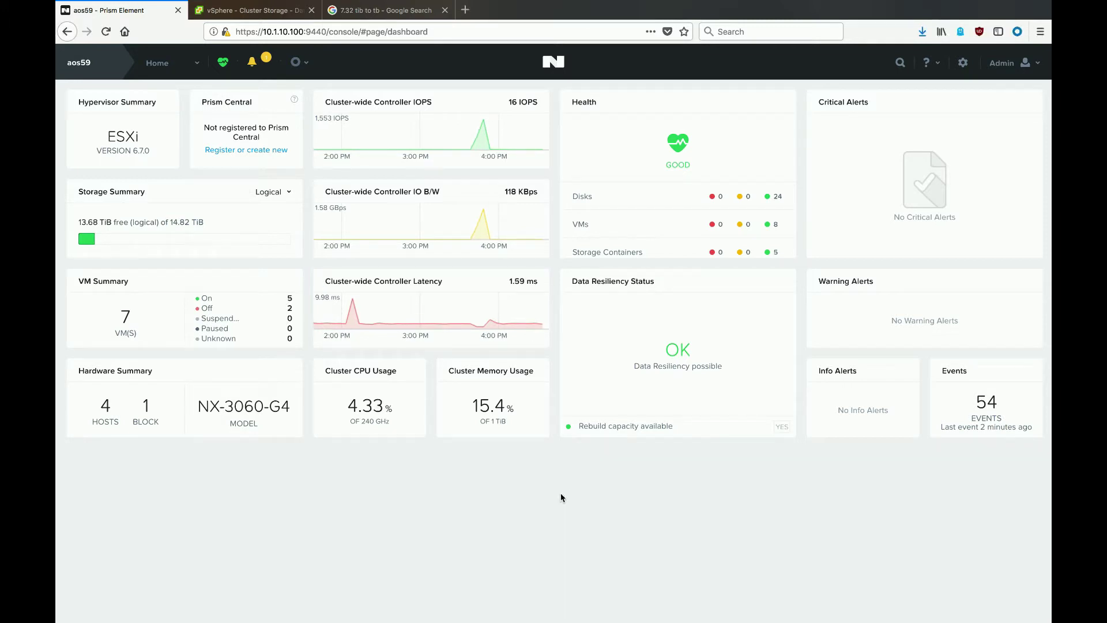
Step: Open Prism's Storage page to view the table of five storage containers
left_click(186, 71)
left_click(152, 143)
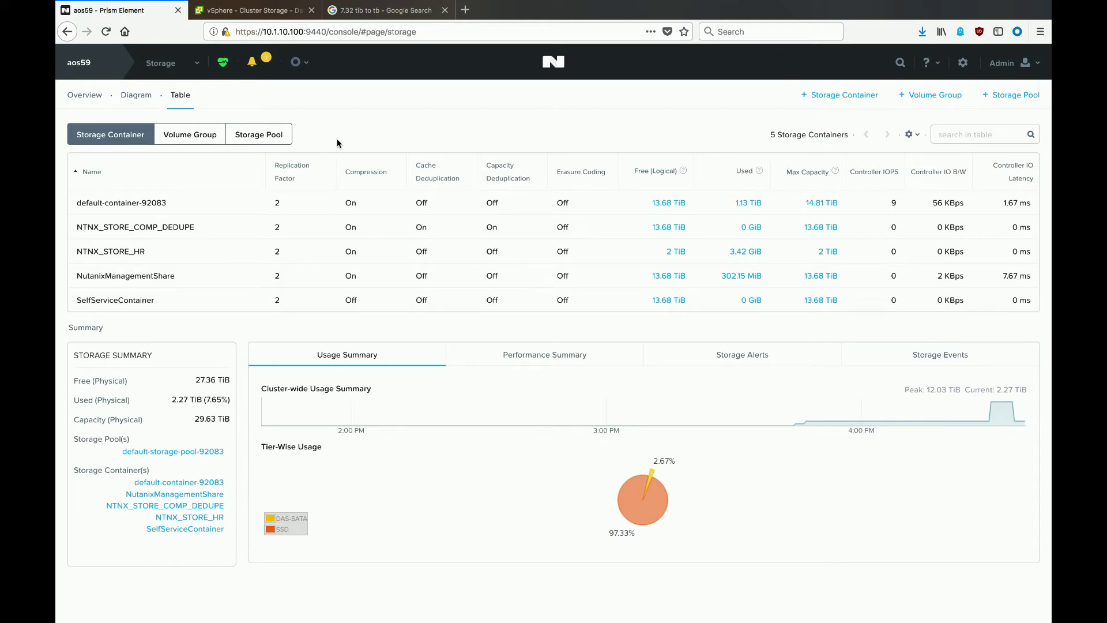
left_click(273, 17)
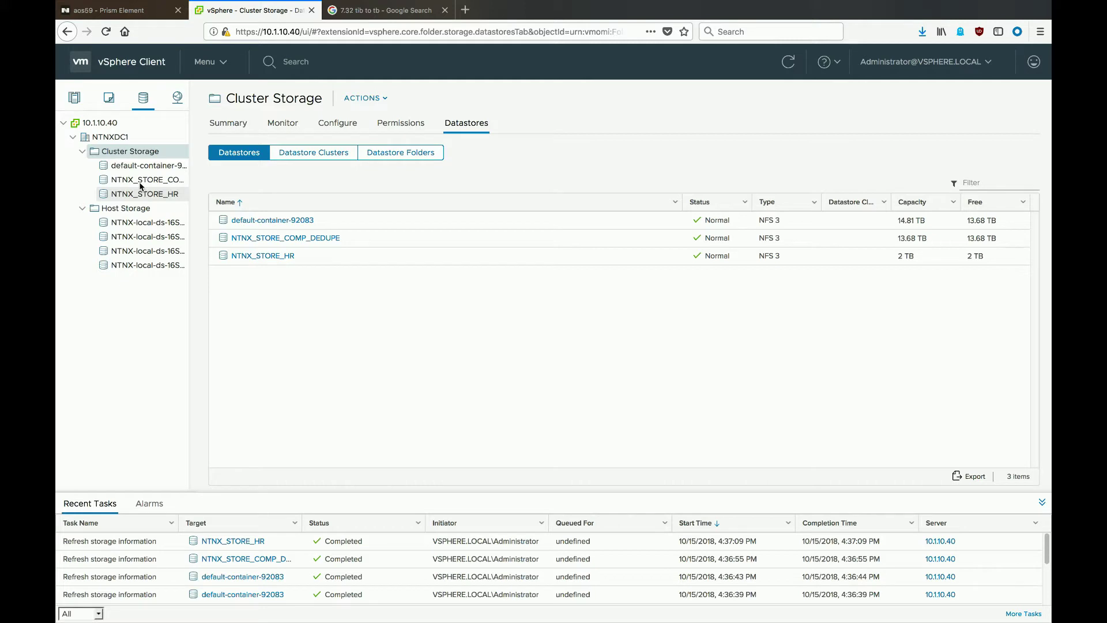
Step: After checking the three NFS datastores under Cluster Storage, return to Prism Element
left_click(111, 12)
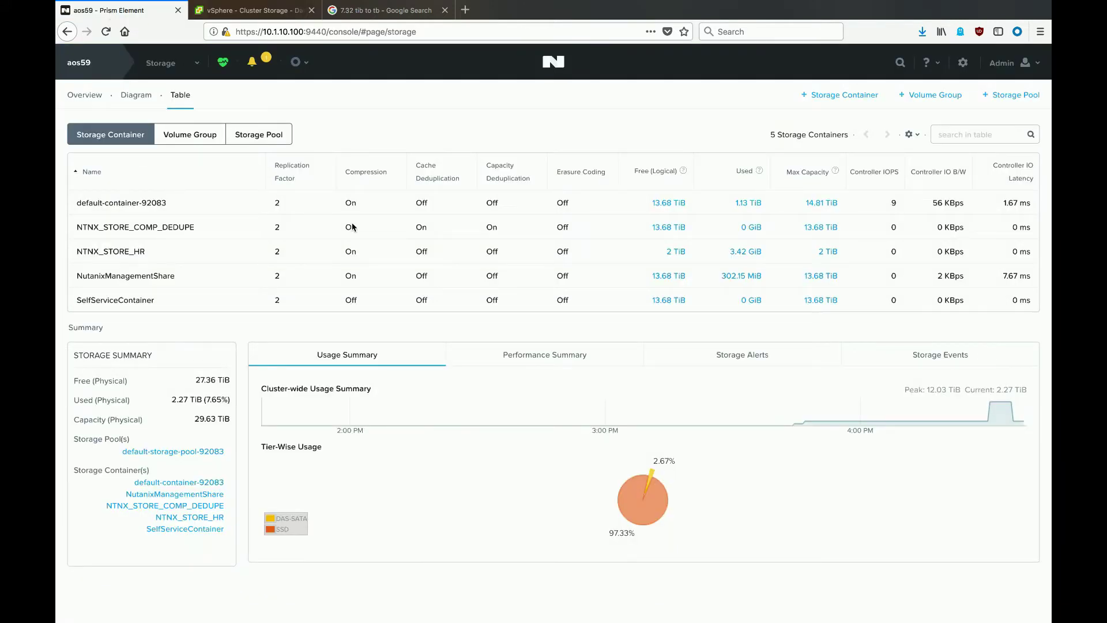
Step: Unmount the NTNX_STORE_COMP_DEDUPE container from all four ESXi hosts
left_click(333, 230)
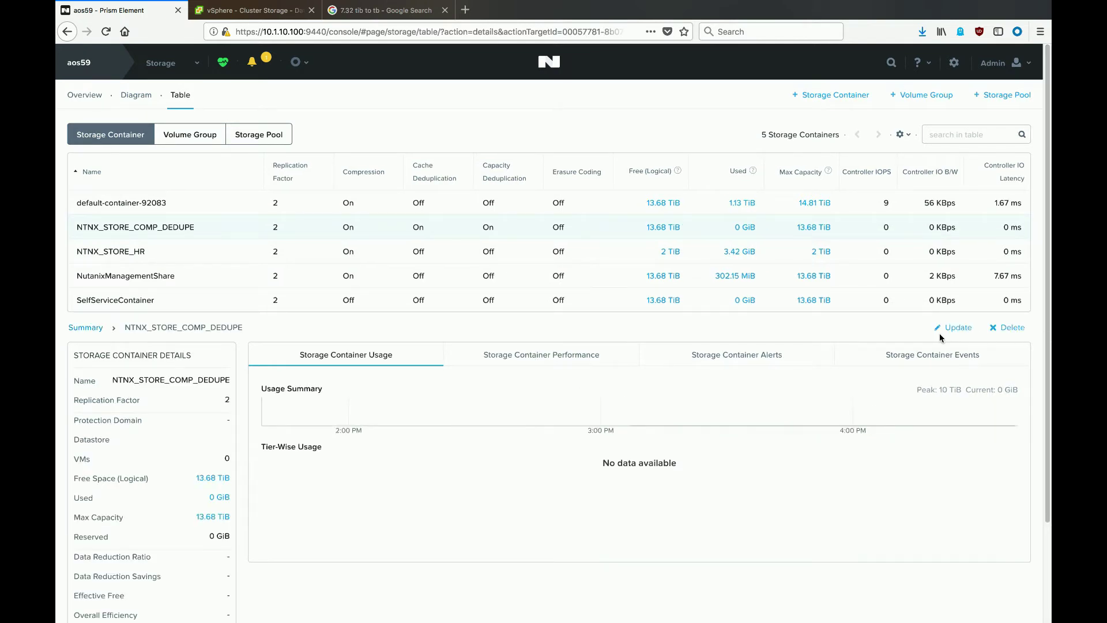
left_click(950, 329)
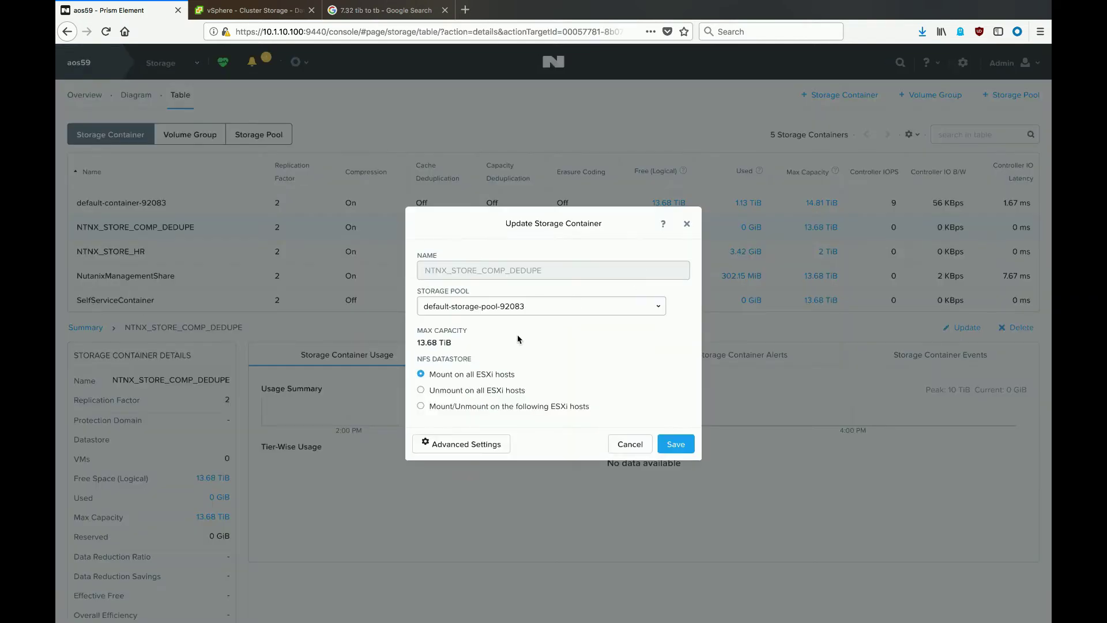
left_click(421, 391)
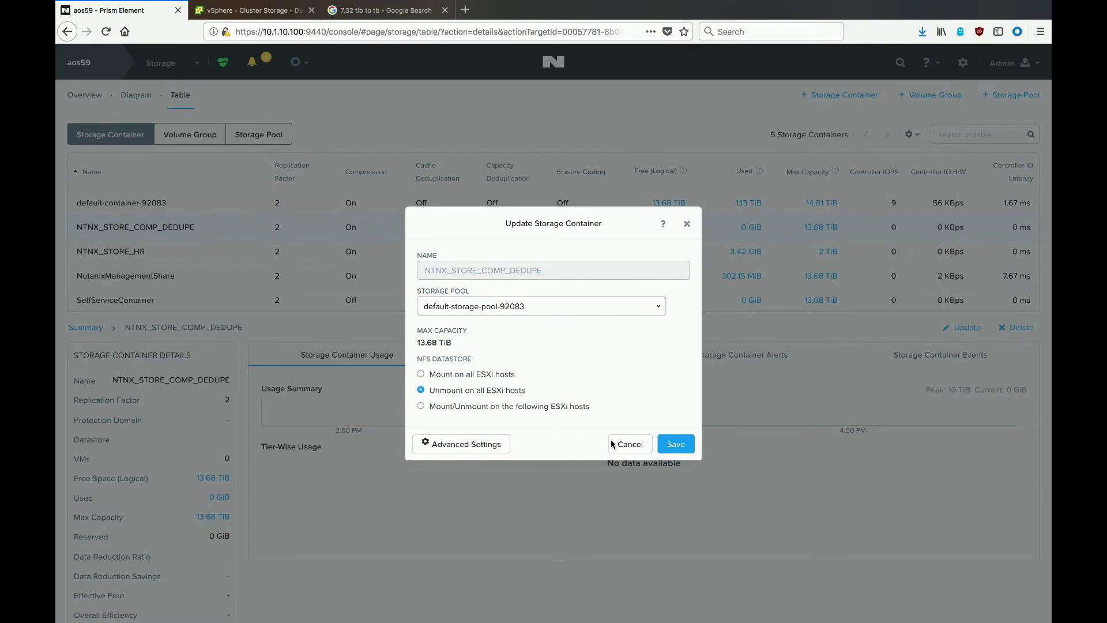
left_click(676, 445)
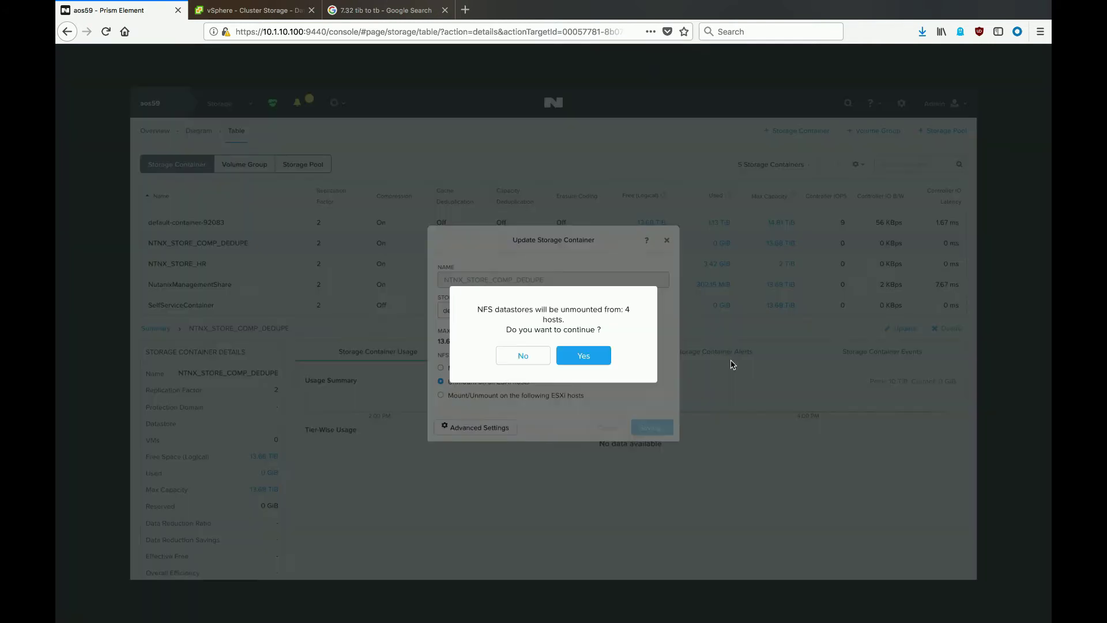
left_click(583, 356)
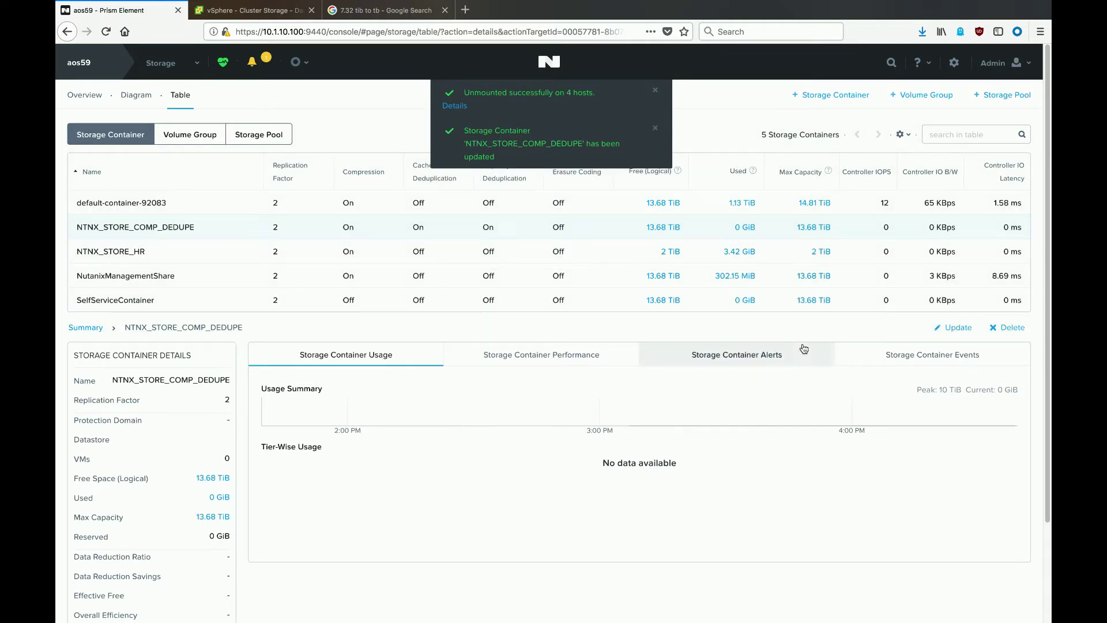
Step: Delete the NTNX_STORE_COMP_DEDUPE storage container and confirm the deletion
left_click(1005, 327)
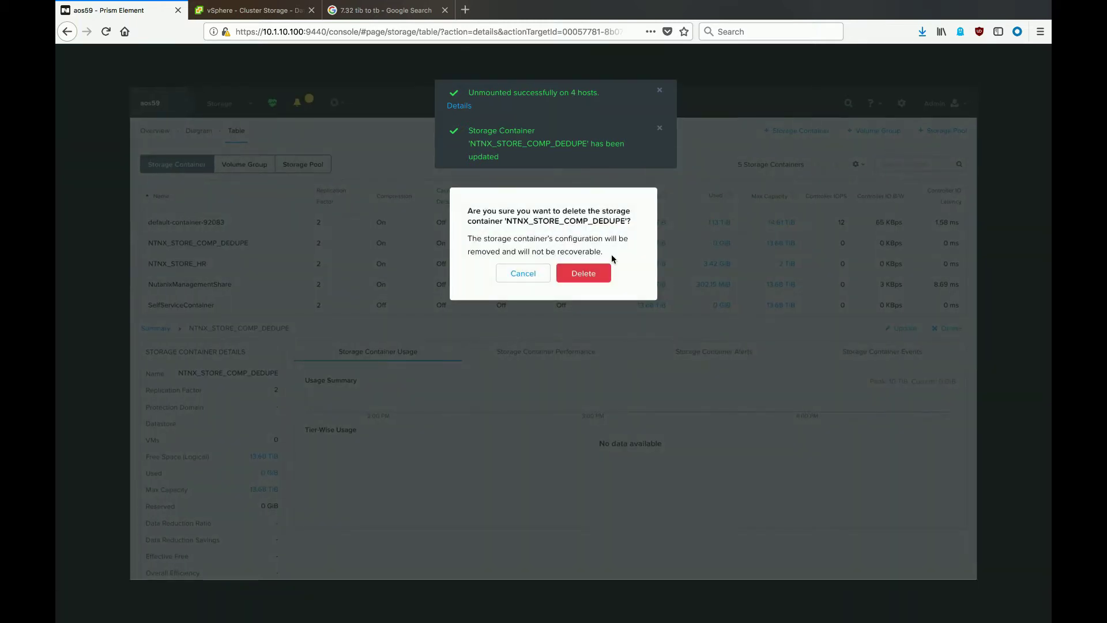
left_click(589, 275)
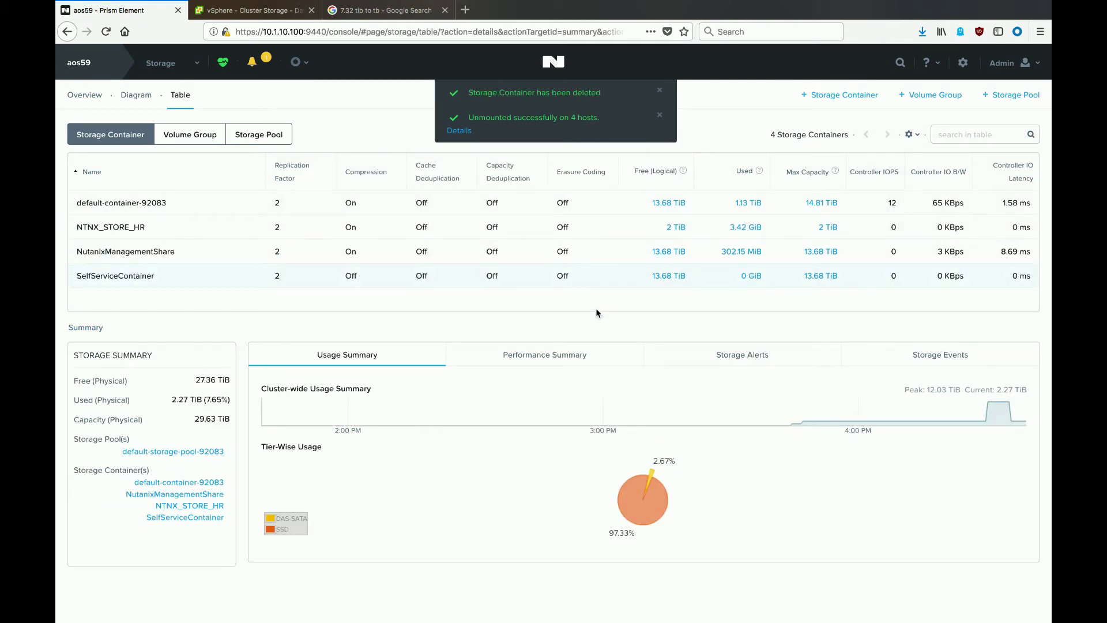
left_click(245, 12)
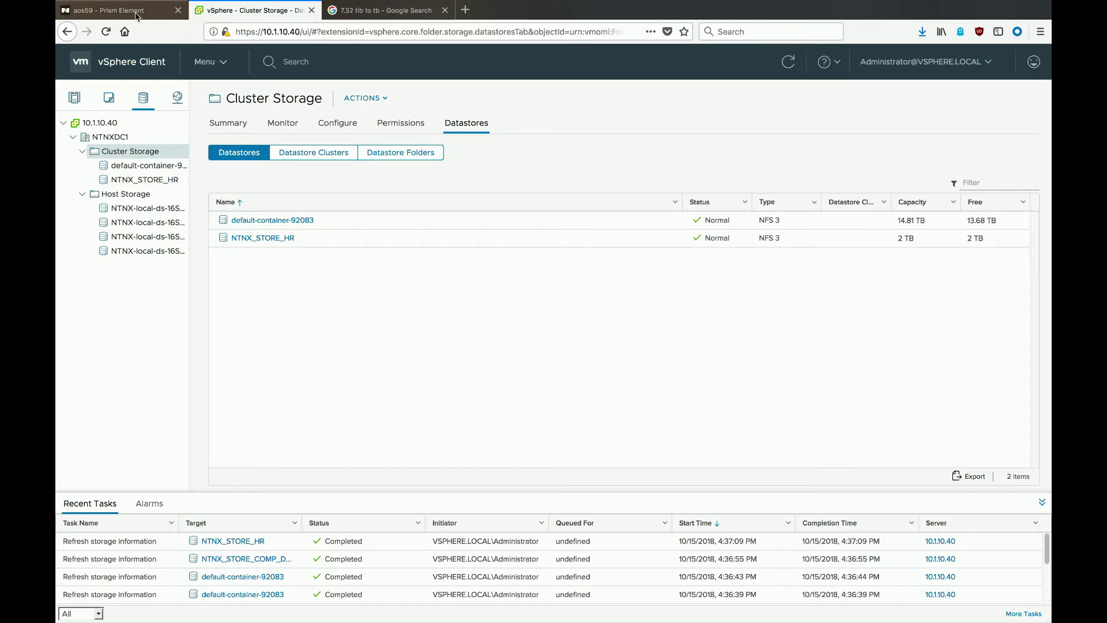
Step: Unmount the NTNX_STORE_HR datastore from all four hosts using Unmount Datastore
left_click(148, 183)
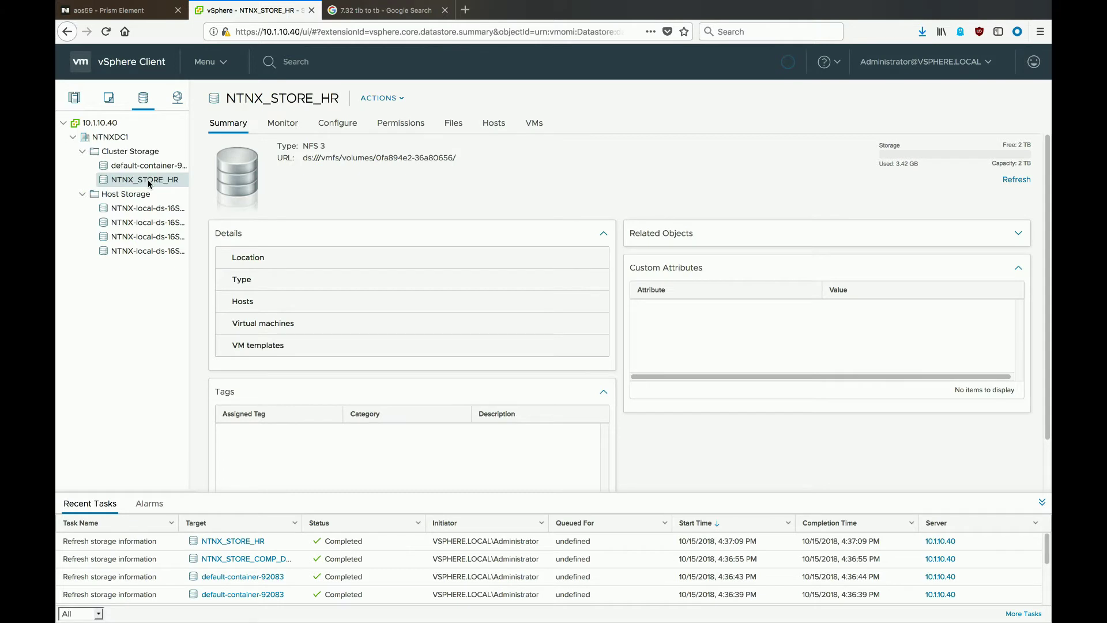
right_click(149, 183)
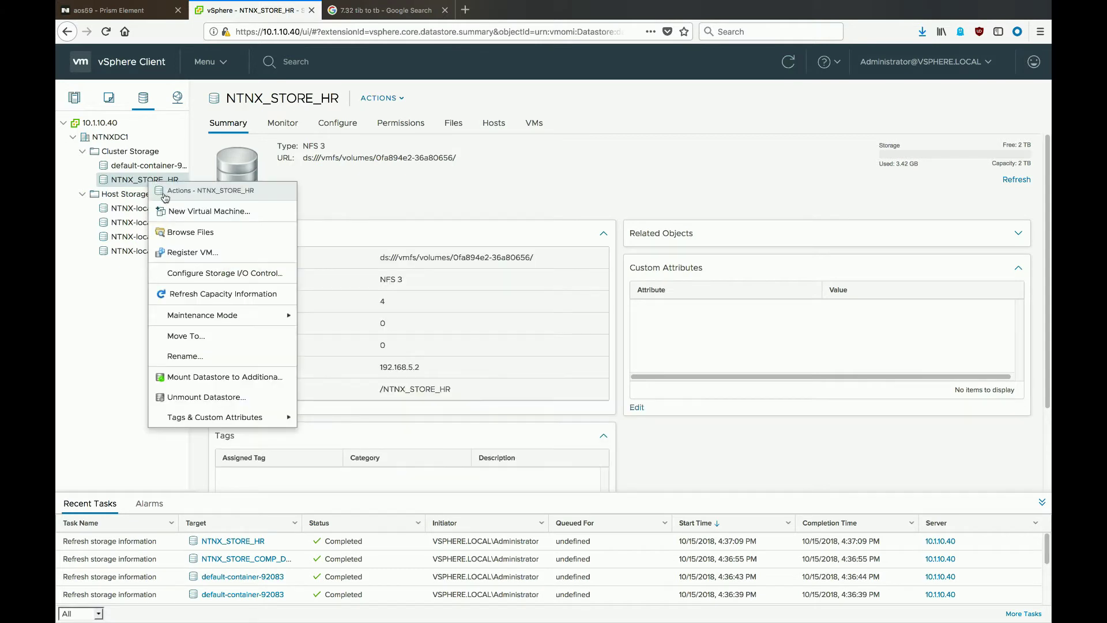
left_click(194, 398)
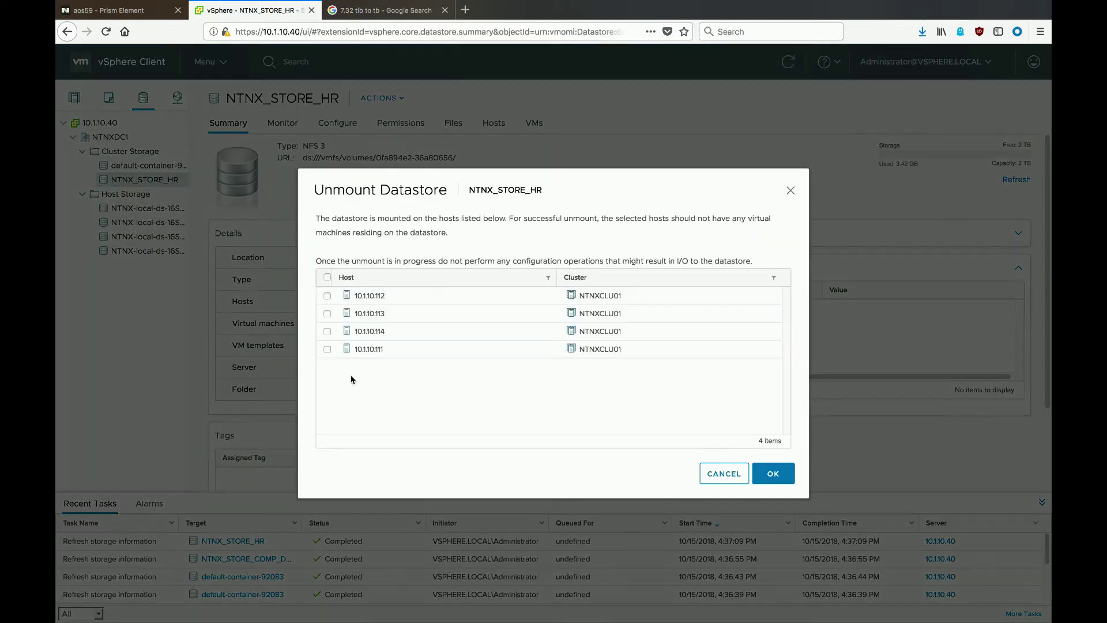
left_click(327, 278)
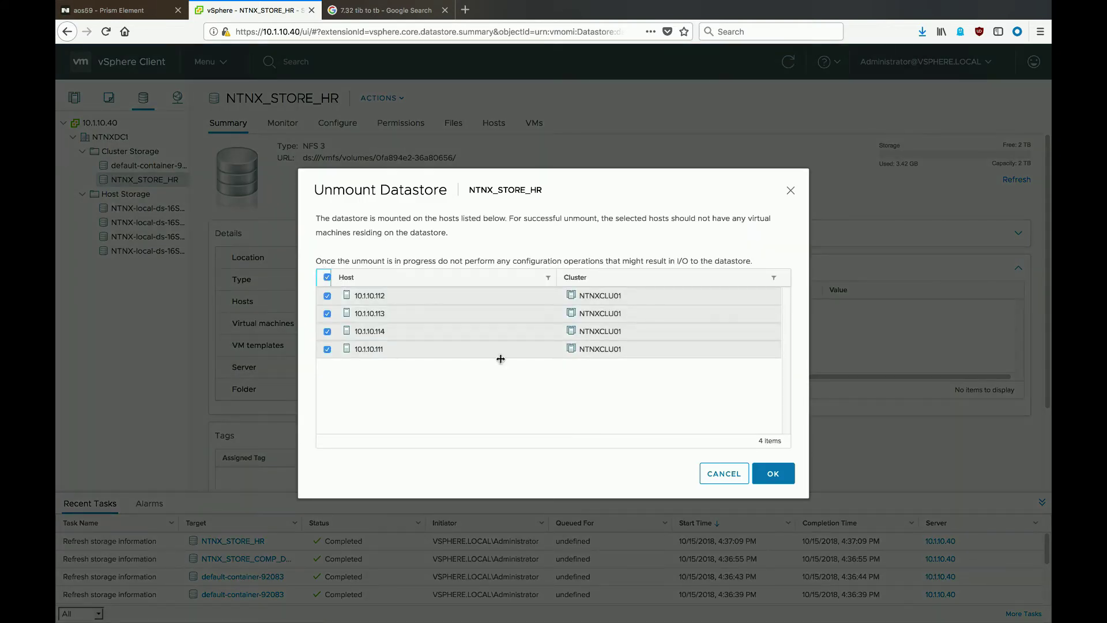
left_click(772, 475)
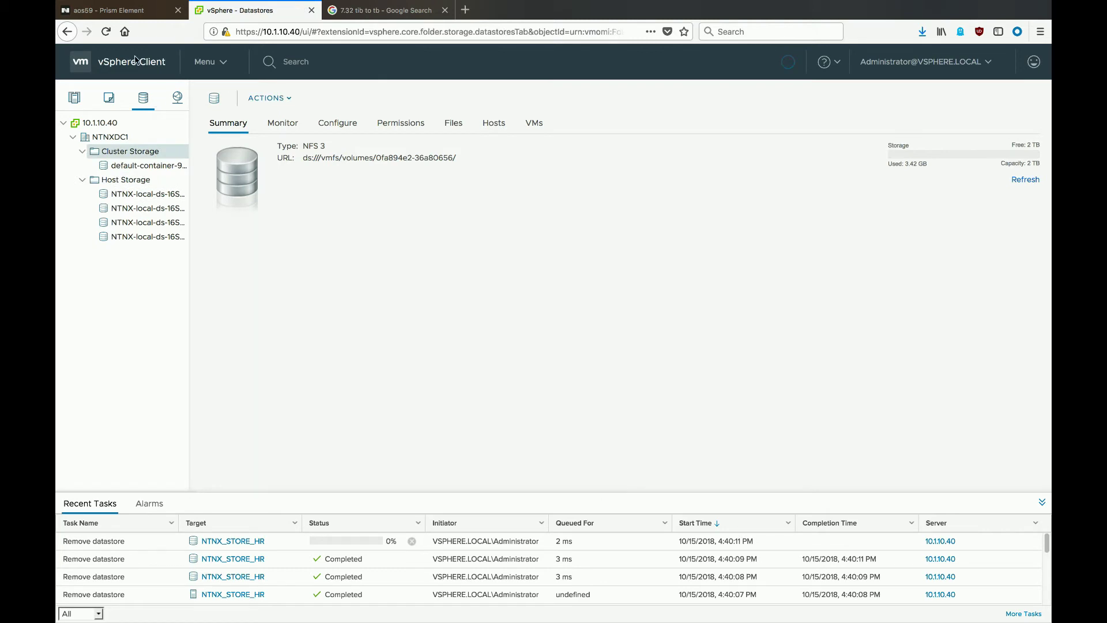
Step: Try deleting the NTNX_STORE_HR container, which fails because it still contains files
key("ctrl+shift+Tab")
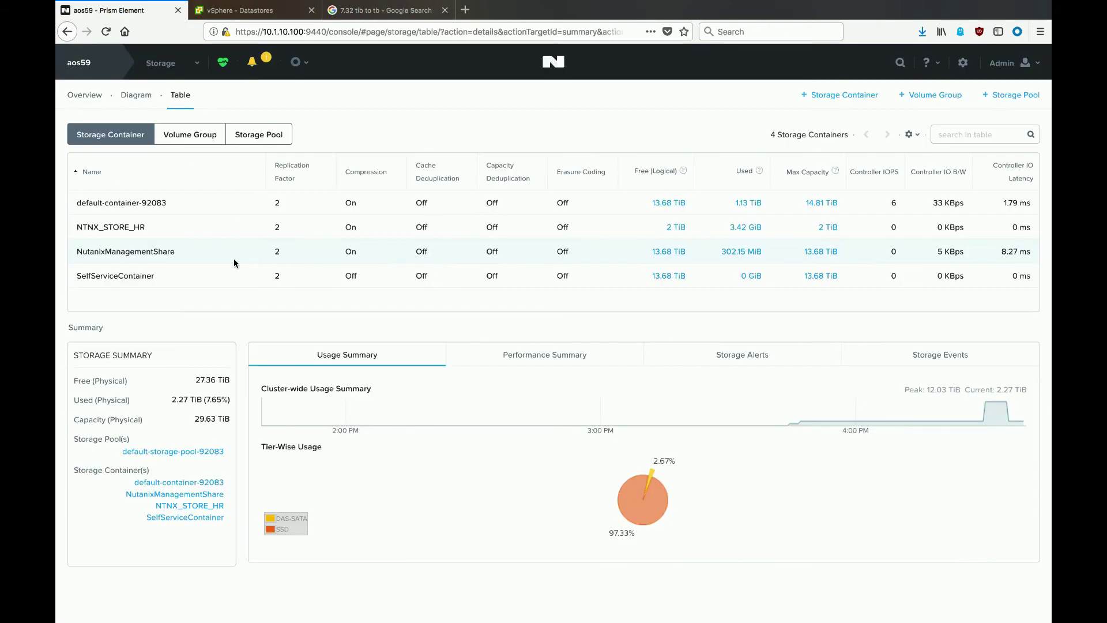
left_click(213, 232)
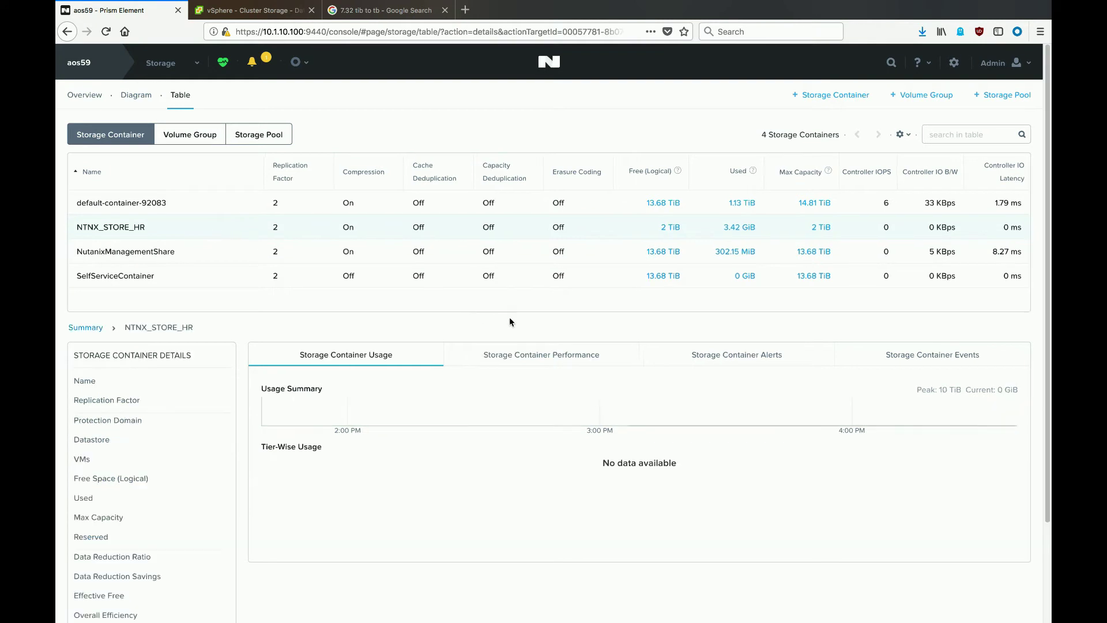
left_click(1008, 327)
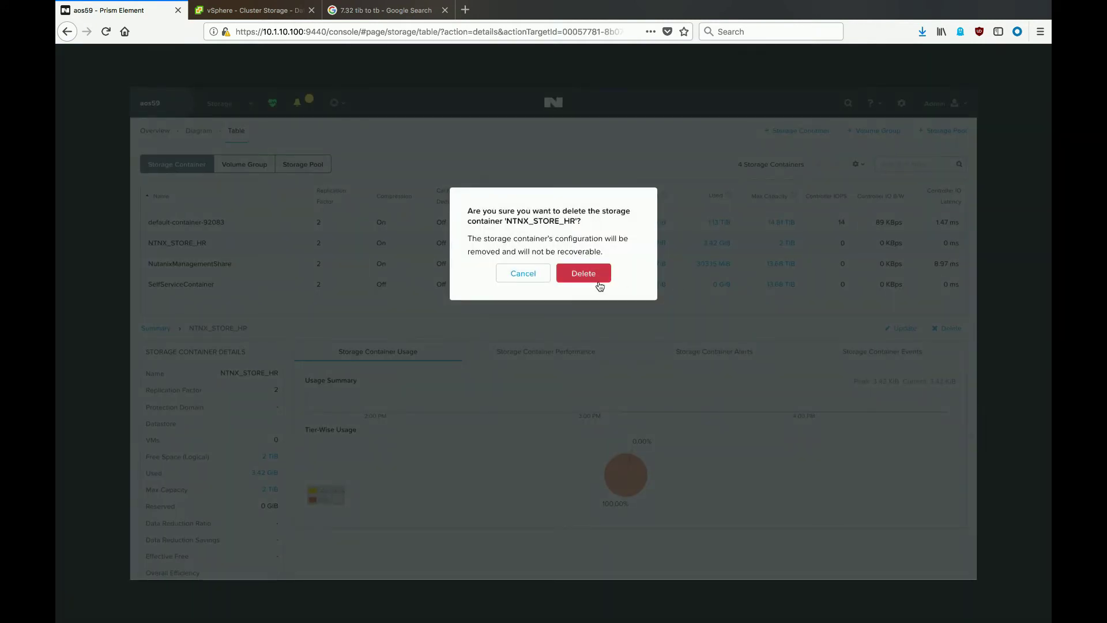
left_click(589, 276)
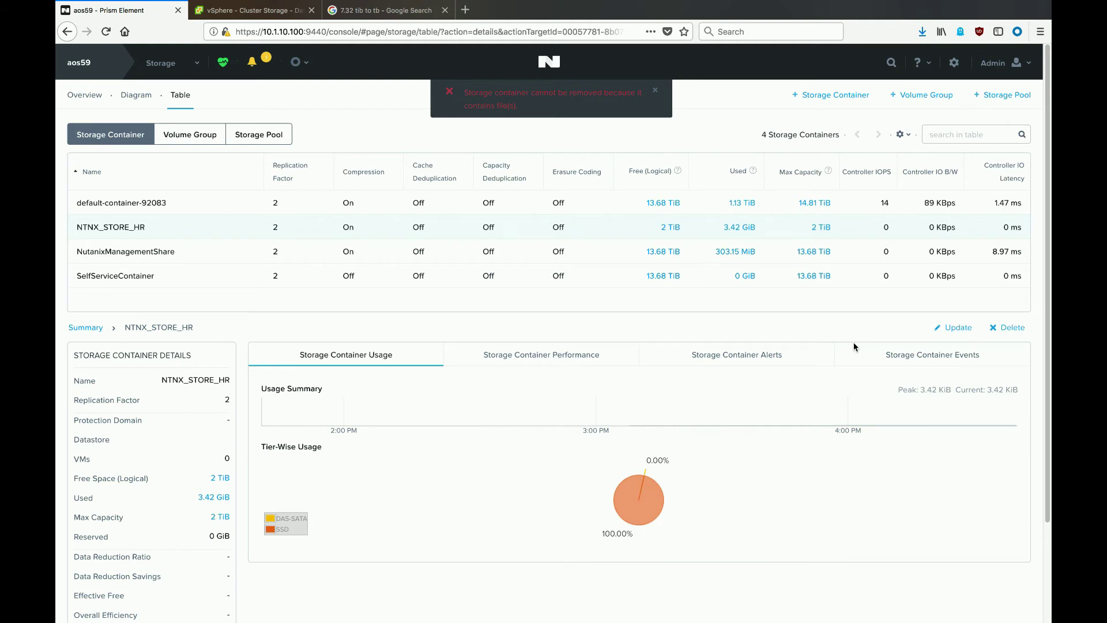
Step: Remount NTNX_STORE_HR on all ESXi hosts through the container's Update settings
left_click(948, 330)
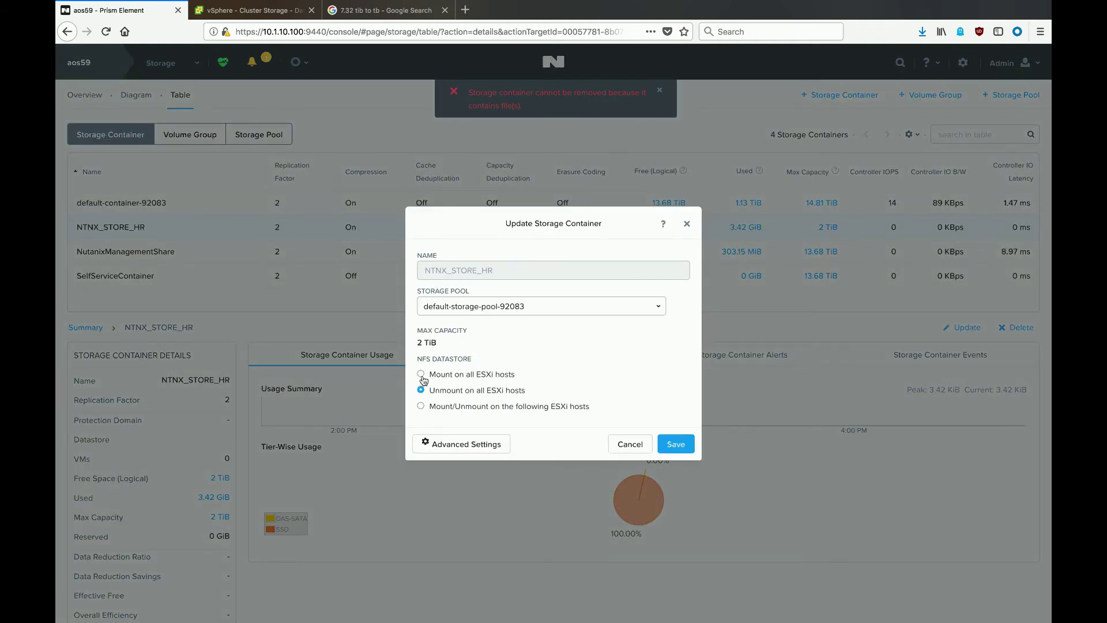
left_click(421, 374)
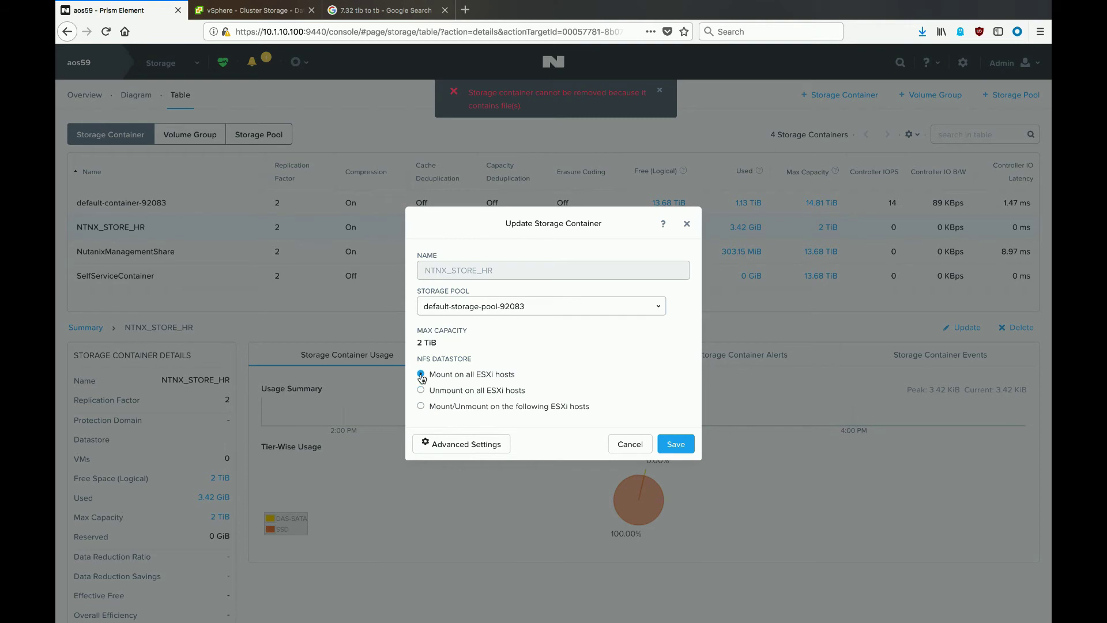
left_click(673, 444)
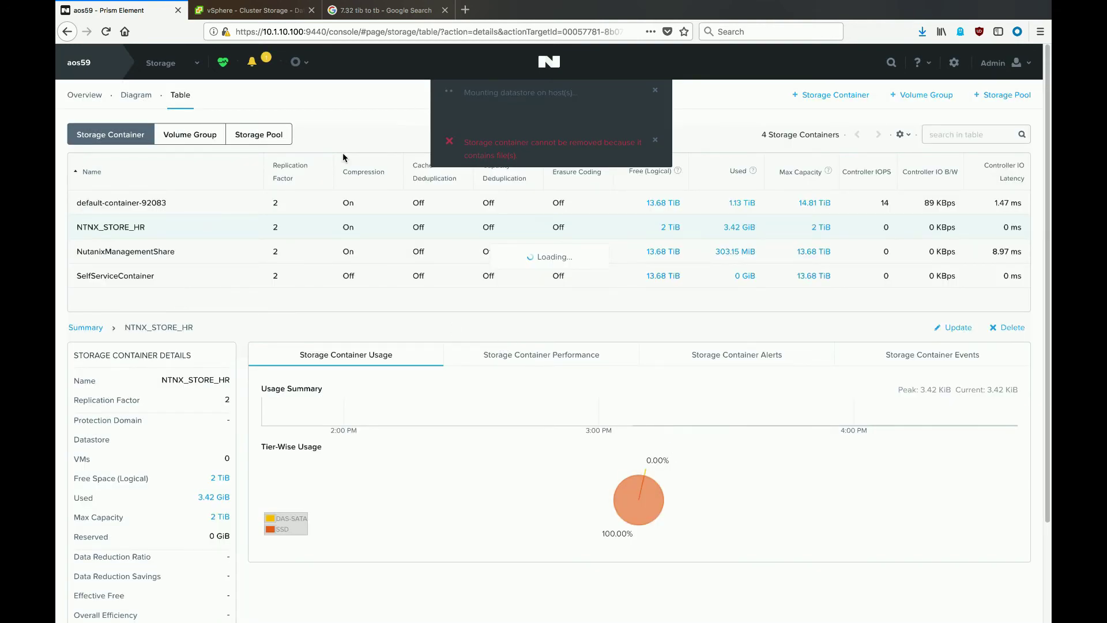
left_click(244, 11)
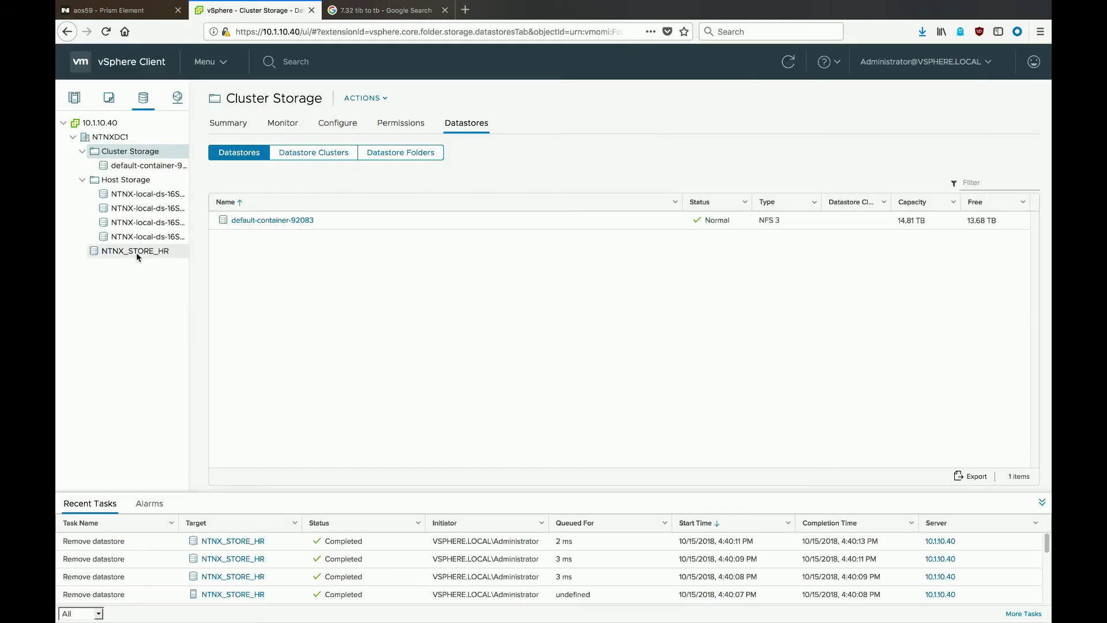
Step: Delete the debian ISO image from the NTNX_STORE_HR datastore's files
left_click(134, 250)
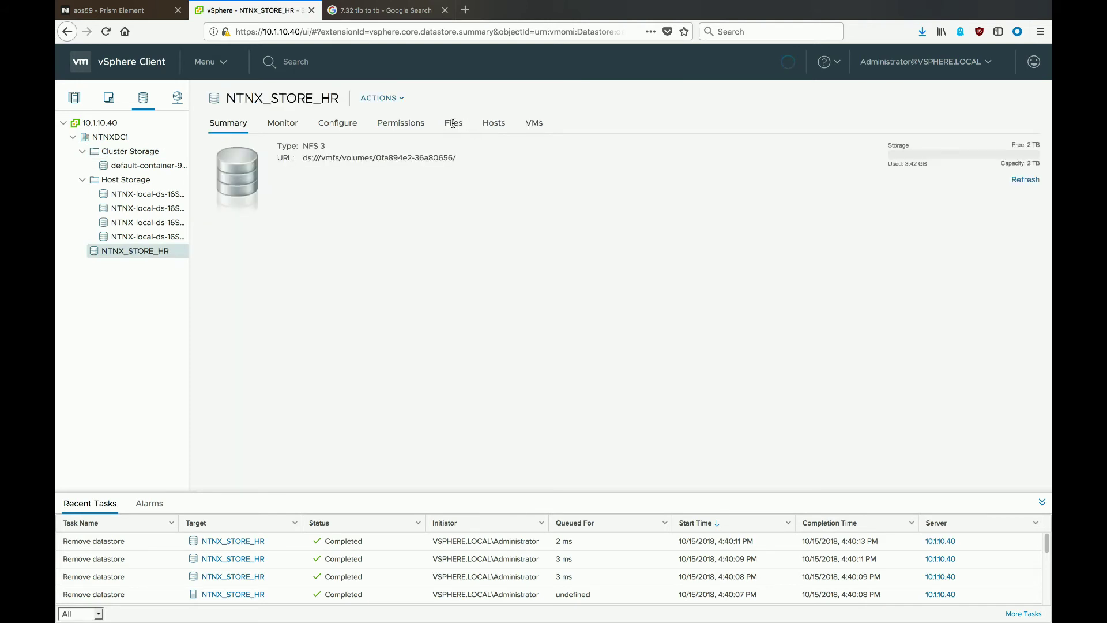
left_click(454, 124)
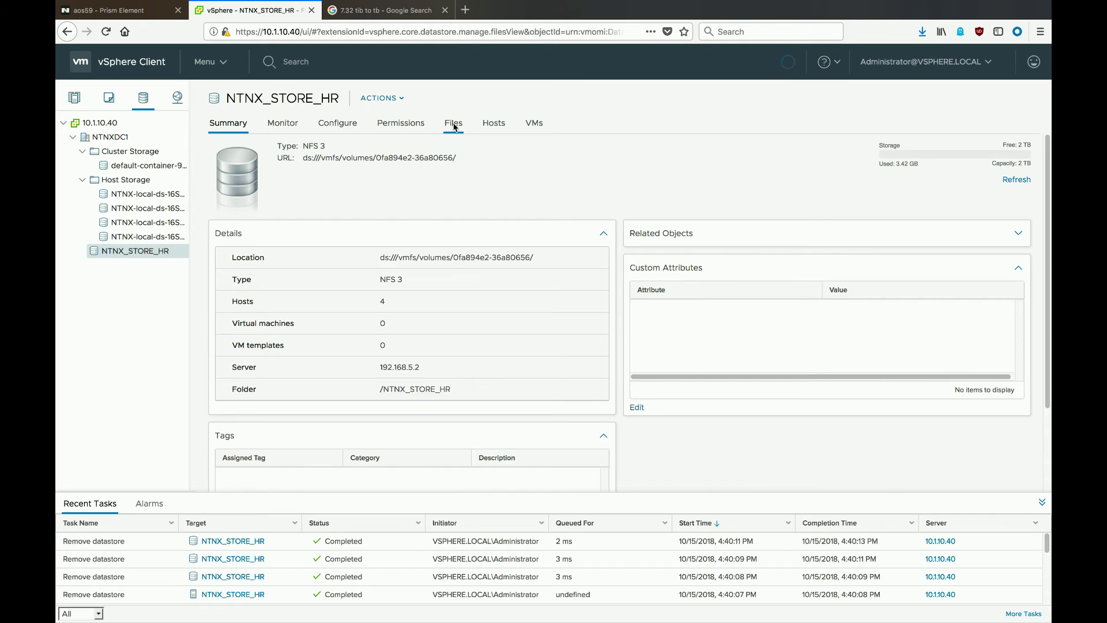
left_click(454, 125)
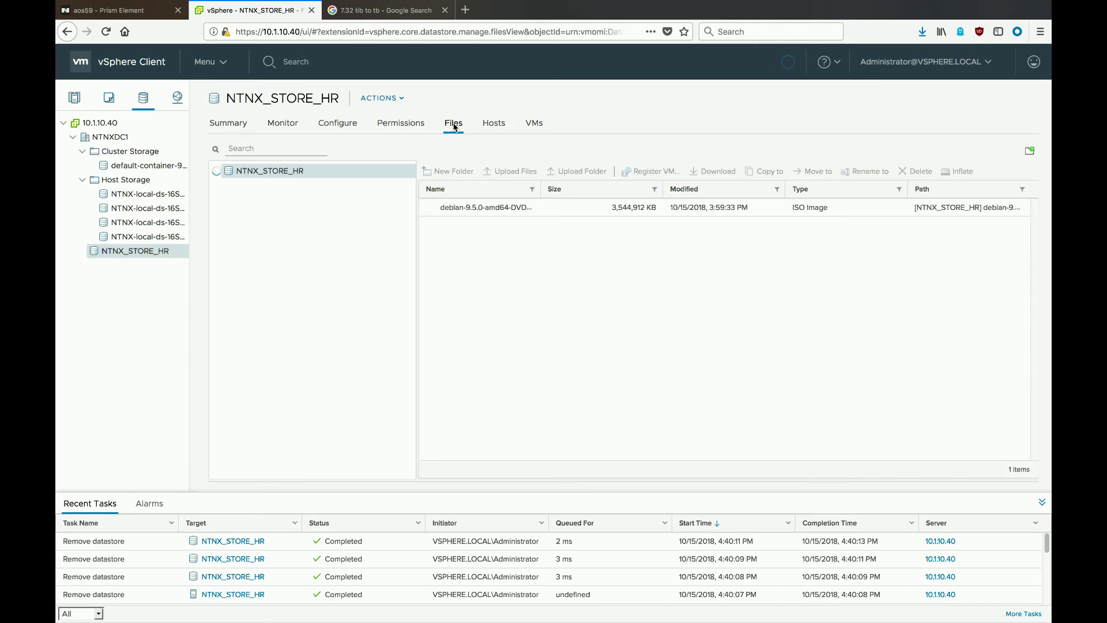
left_click(543, 208)
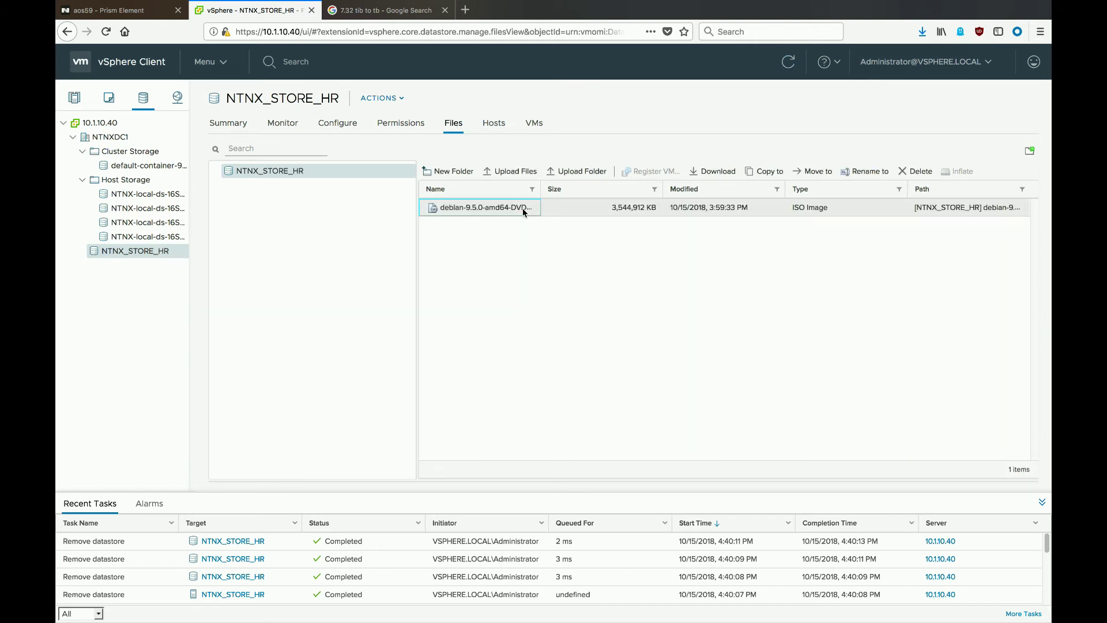
left_click(911, 171)
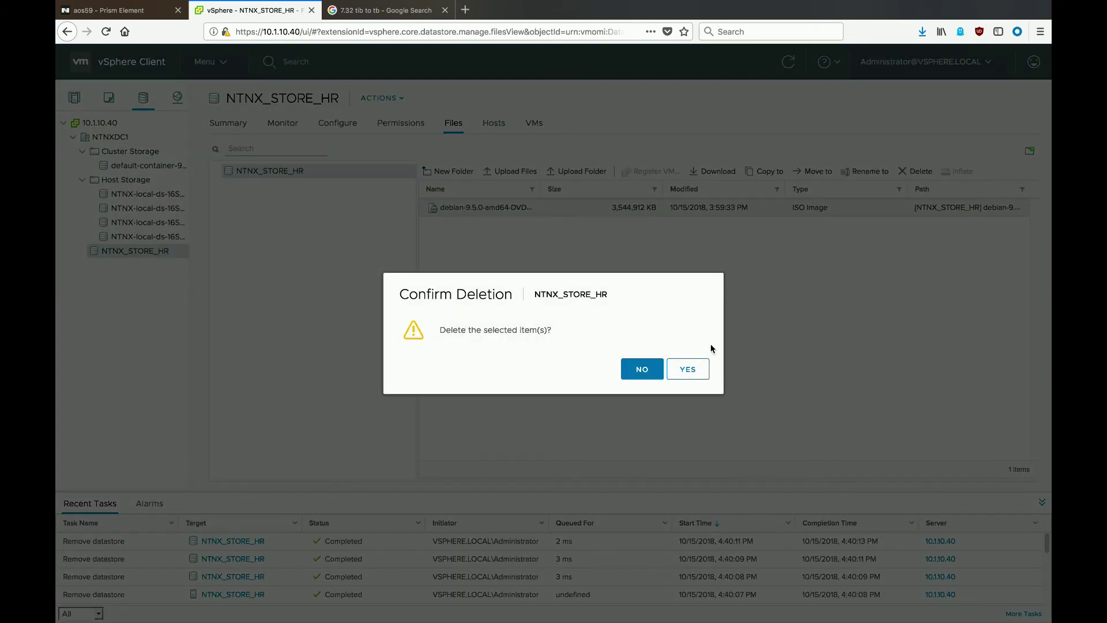
left_click(691, 370)
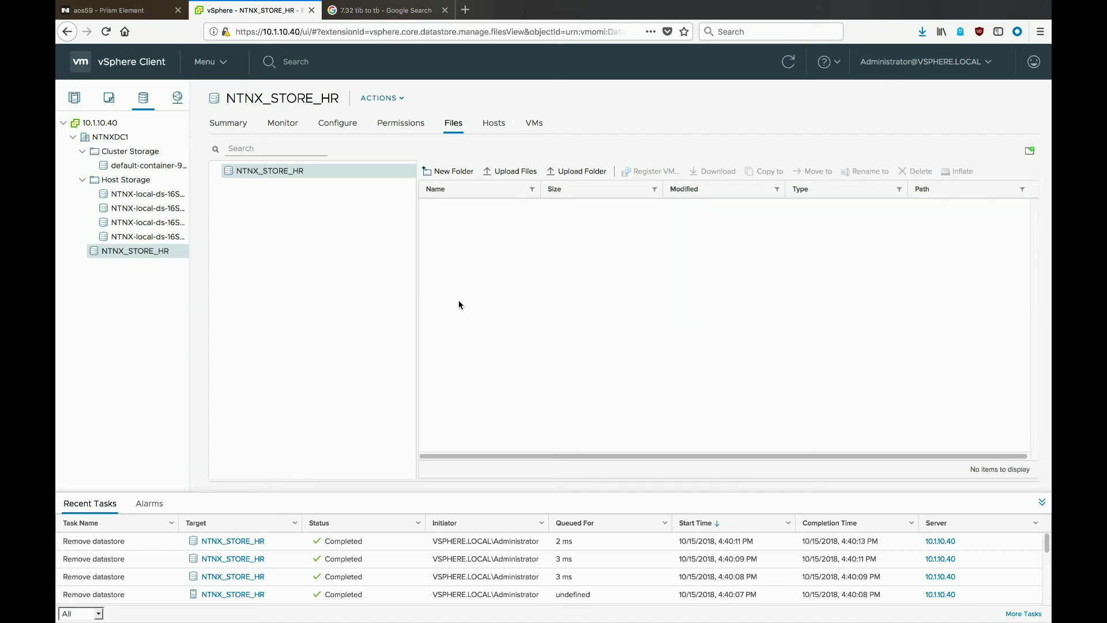
Step: Unmount NTNX_STORE_HR from all four hosts
right_click(129, 254)
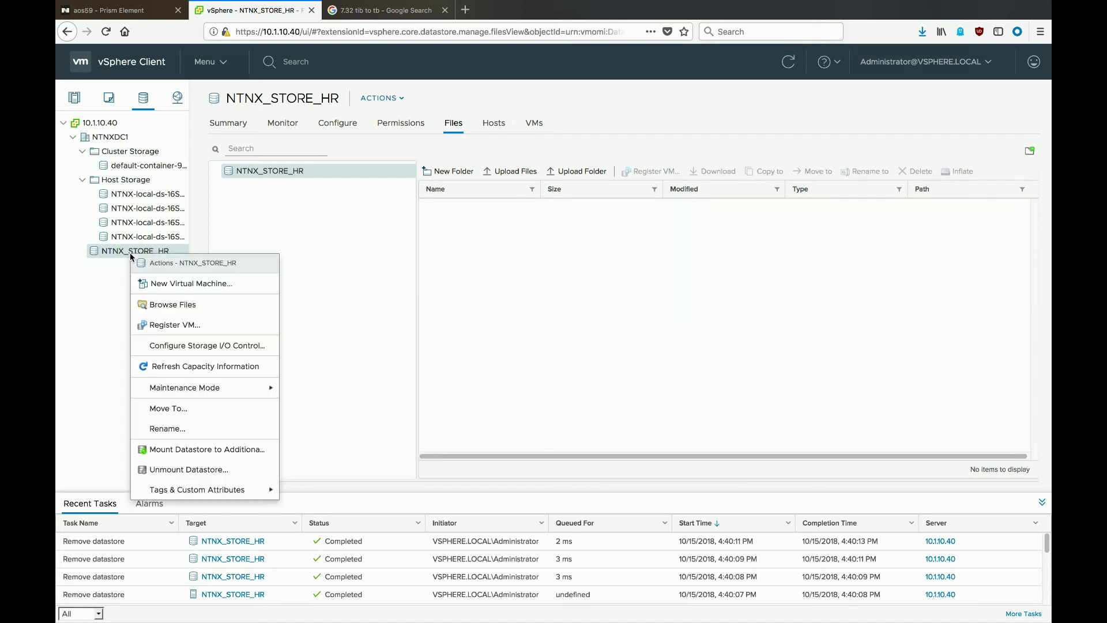
left_click(167, 474)
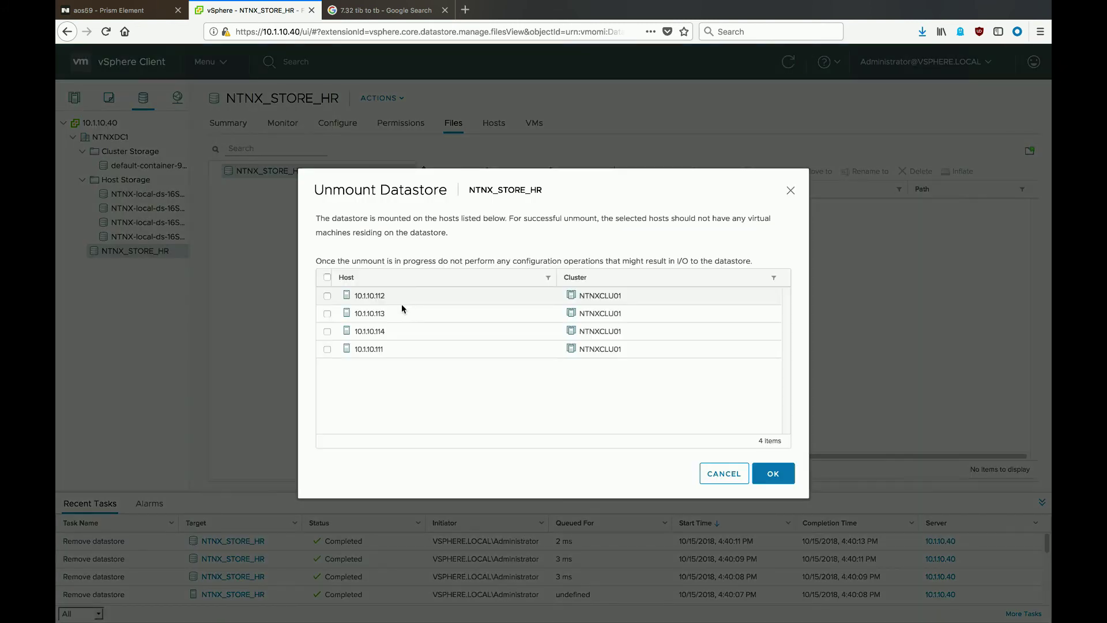
left_click(327, 277)
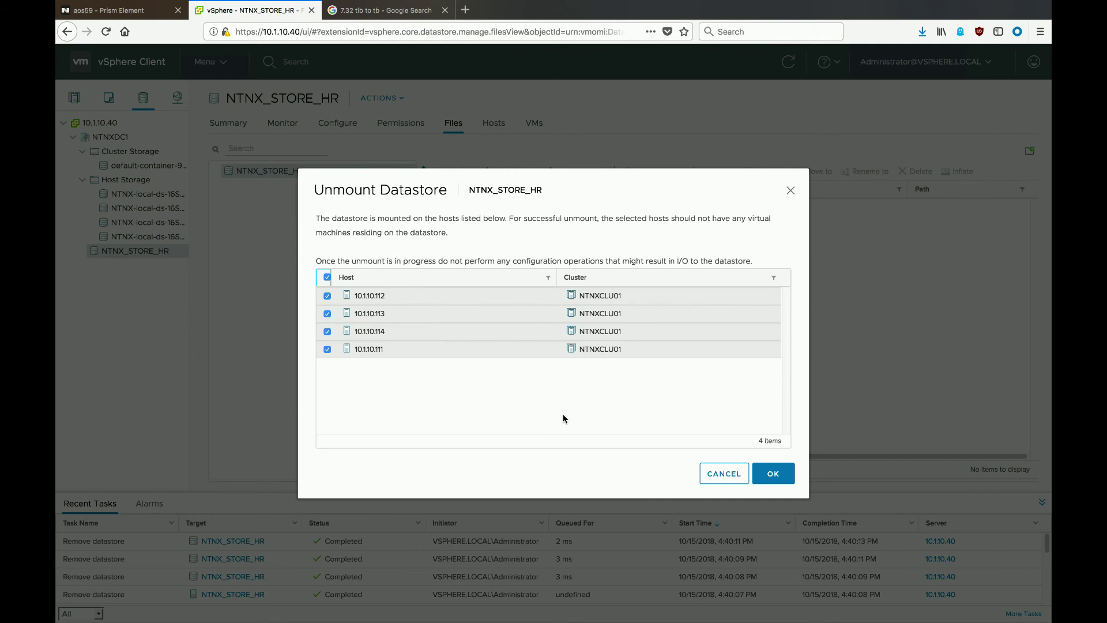
left_click(773, 473)
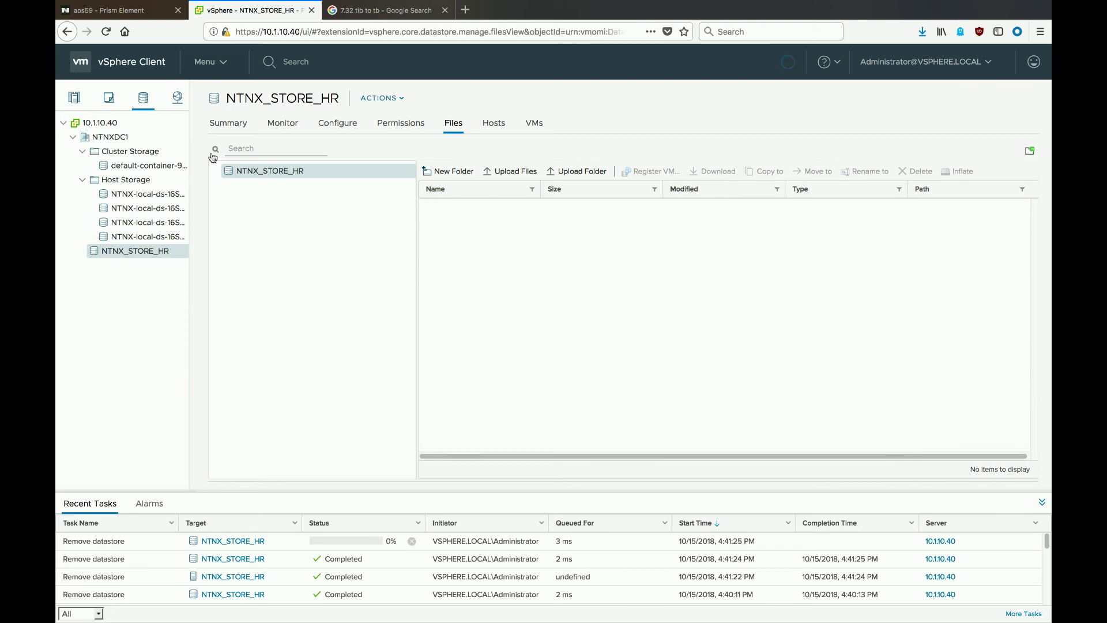
left_click(137, 16)
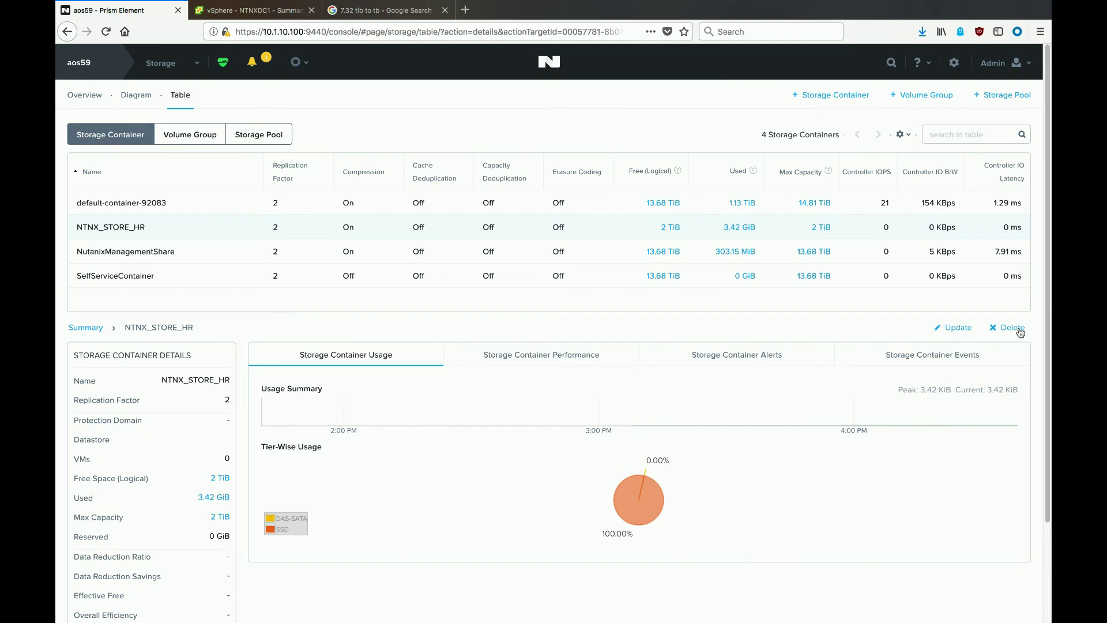
Step: Delete the NTNX_STORE_HR storage container and confirm with the red Delete button
left_click(1000, 327)
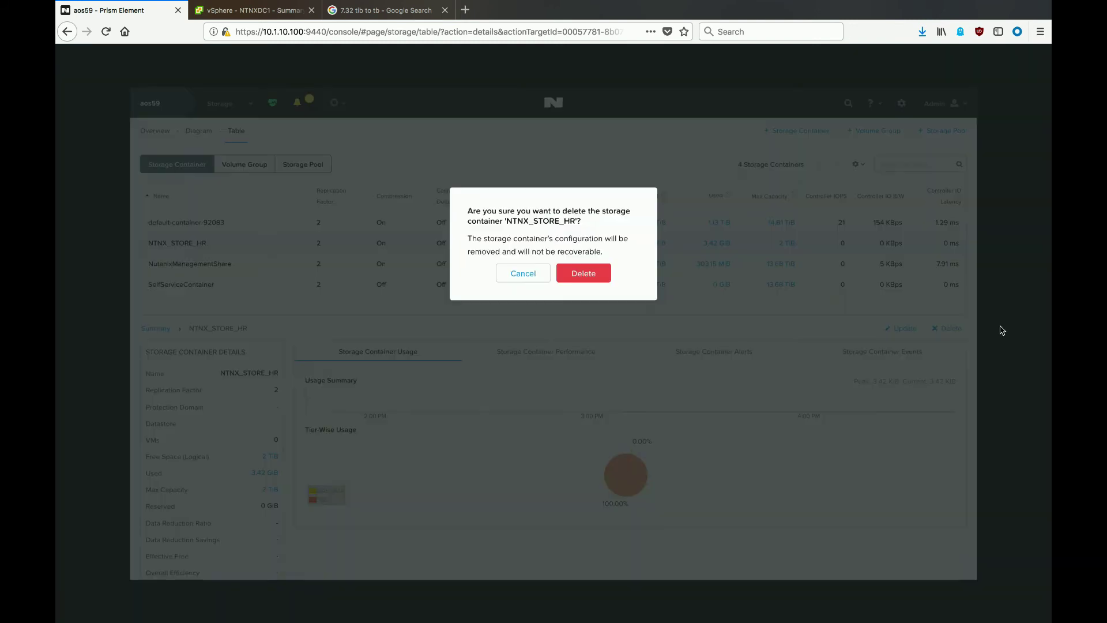
left_click(584, 274)
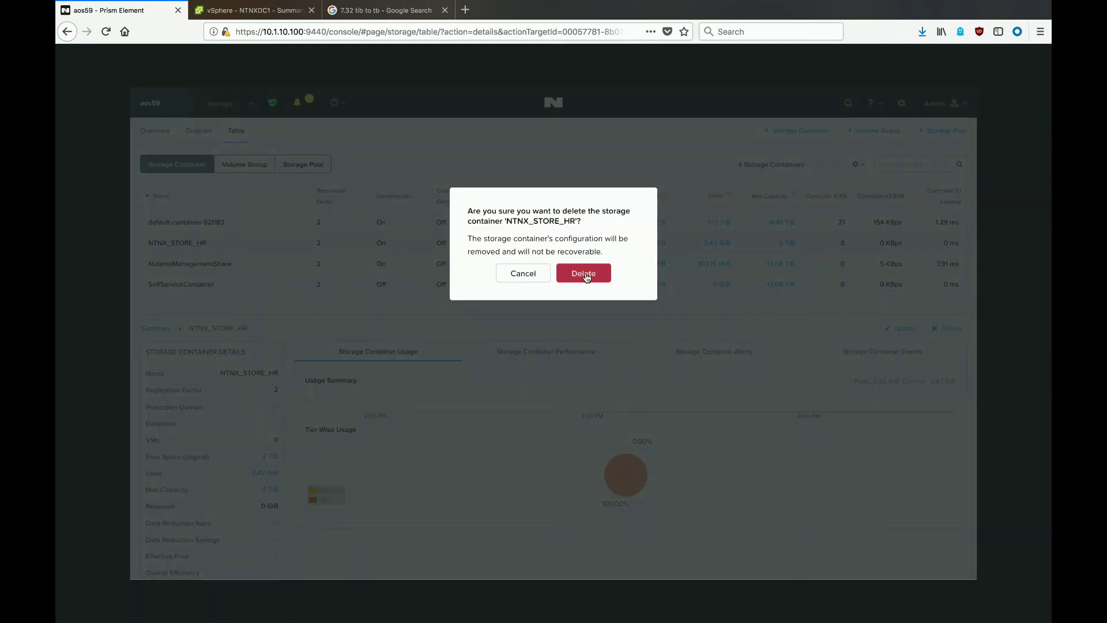